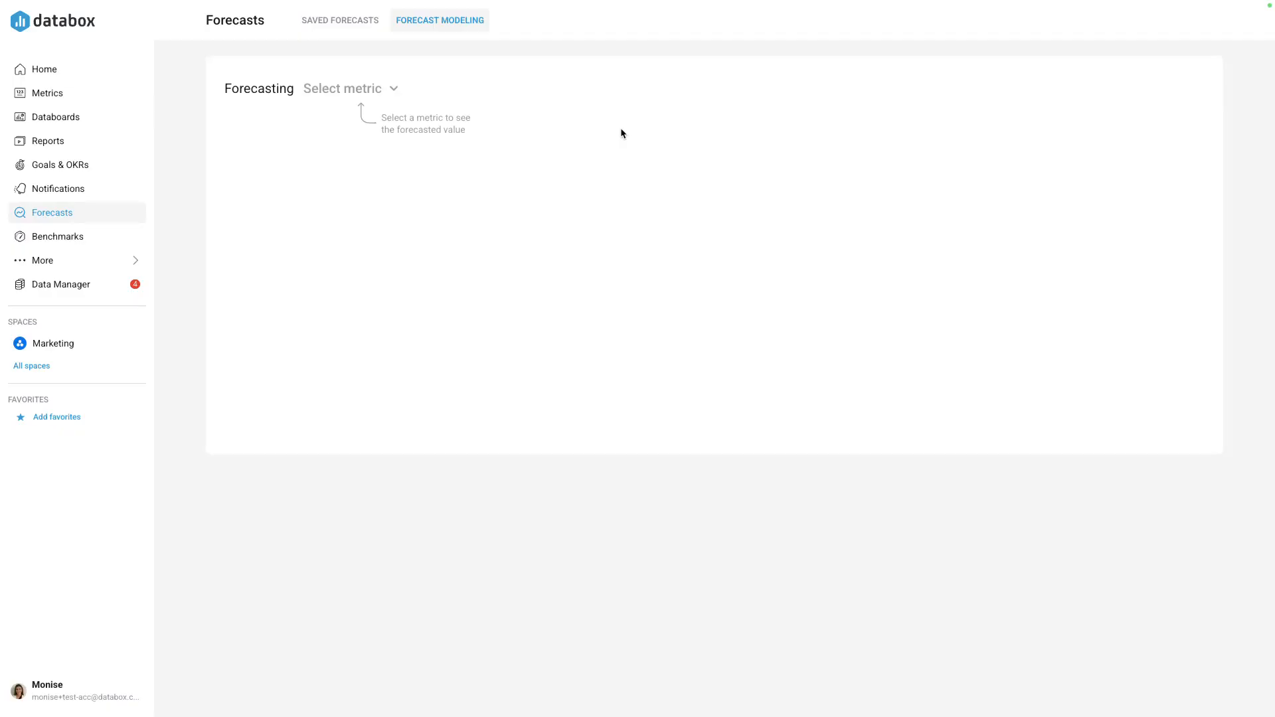
- Select [FM] Revenue from the Forecast Modeling source as the metric to forecast and show its timeframe settings
{"action": "left_click", "coordinate": [374, 90]}
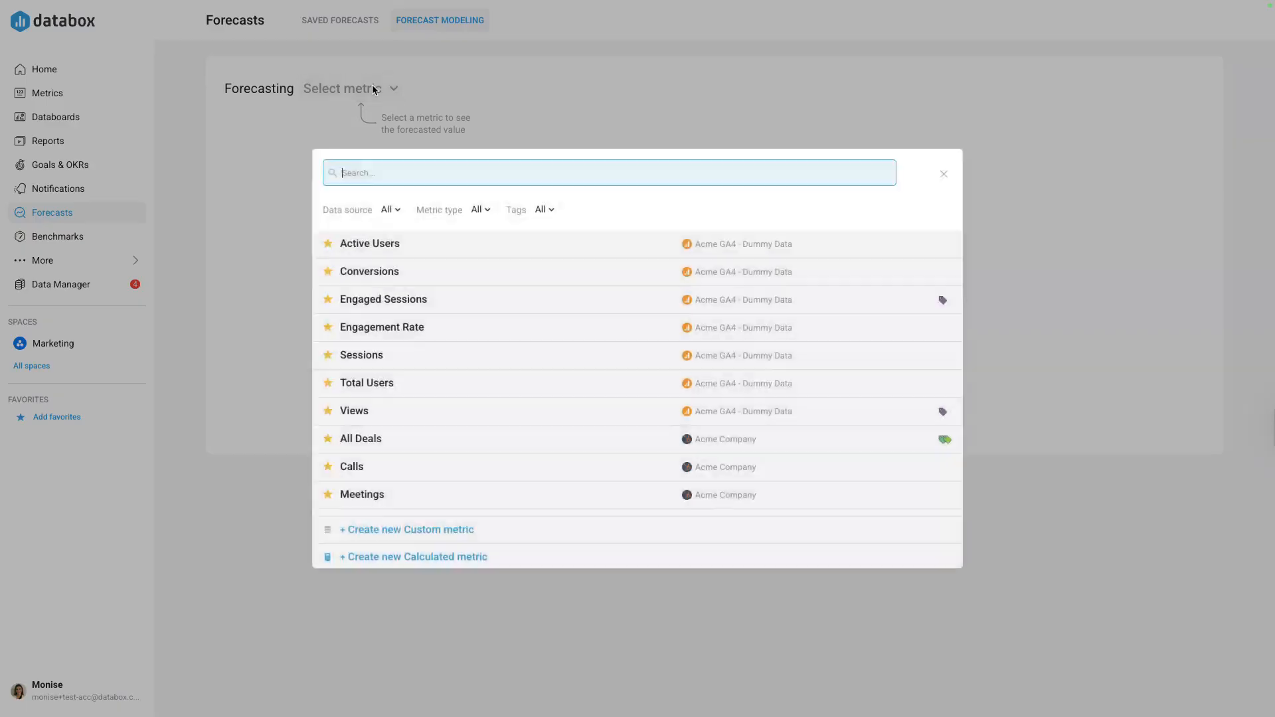
{"action": "type", "text": "[r"}
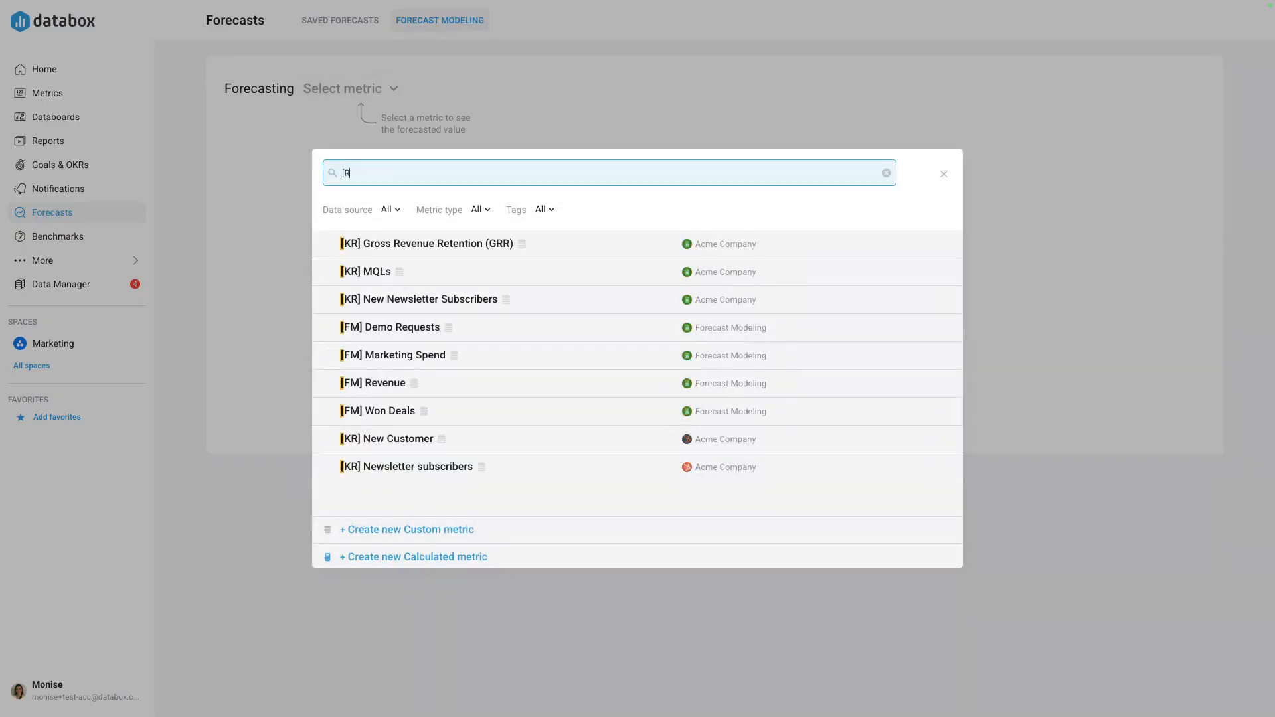
{"action": "type", "text": "M]"}
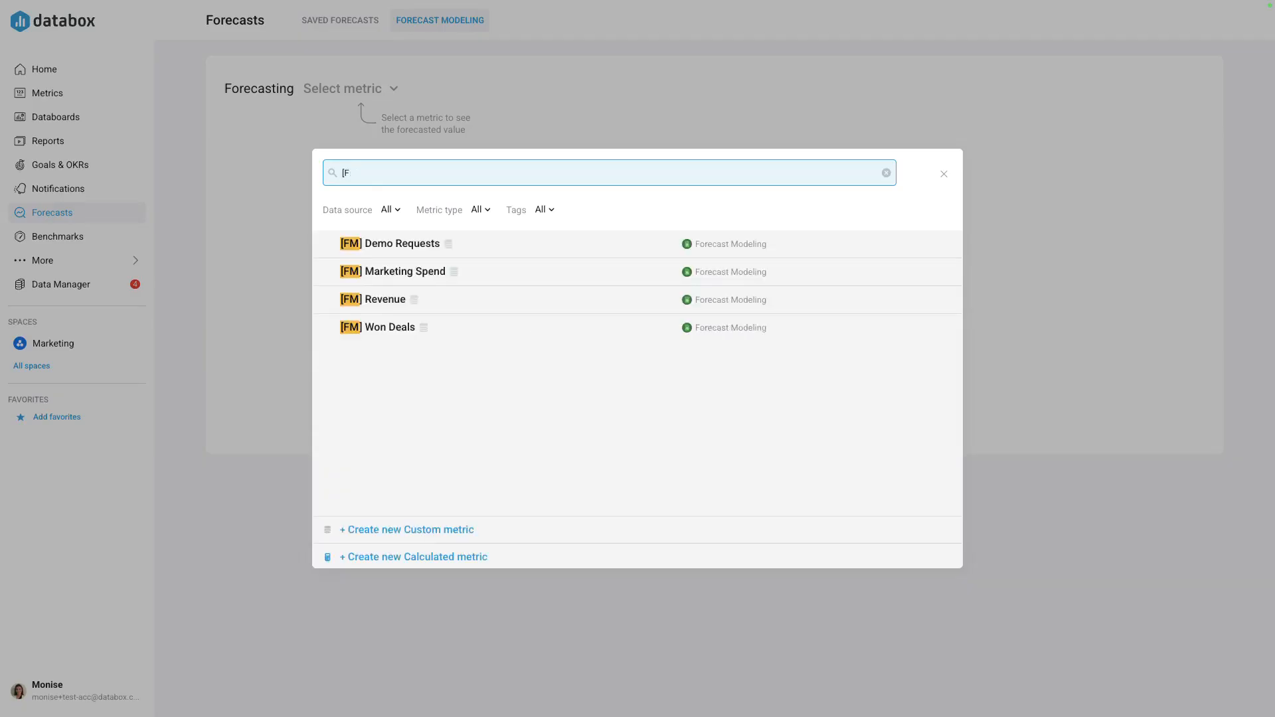
{"action": "type", "text": " Reve"}
{"action": "left_click", "coordinate": [476, 241]}
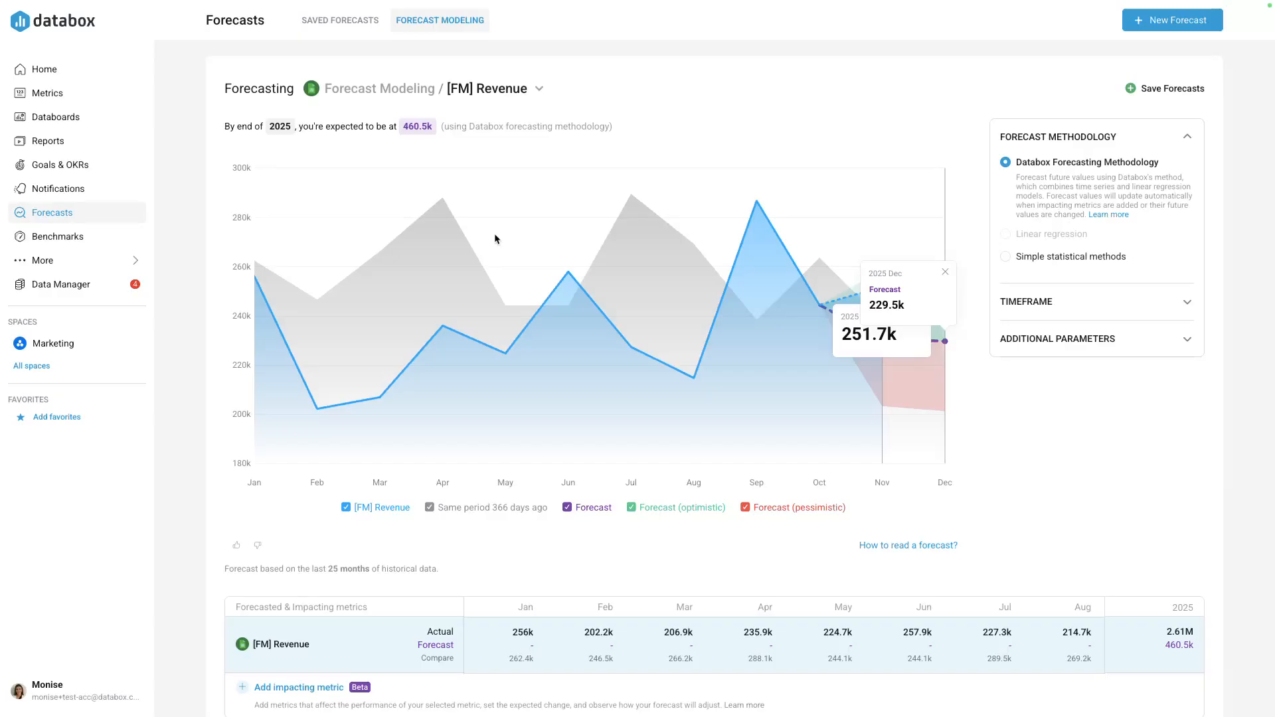
{"action": "left_click", "coordinate": [1044, 303]}
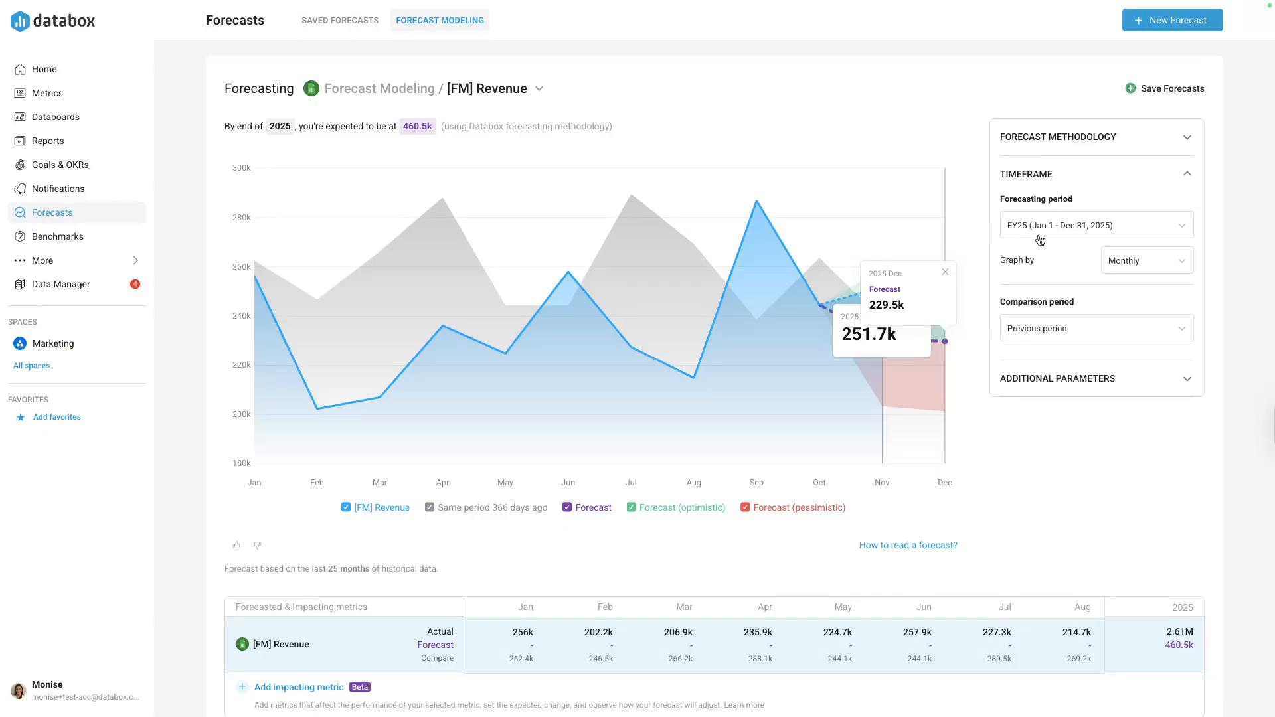
- Add [FM] Marketing Spend as an impacting metric of the revenue forecast
{"action": "scroll", "coordinate": [963, 332], "scroll_direction": "down", "scroll_amount": 1}
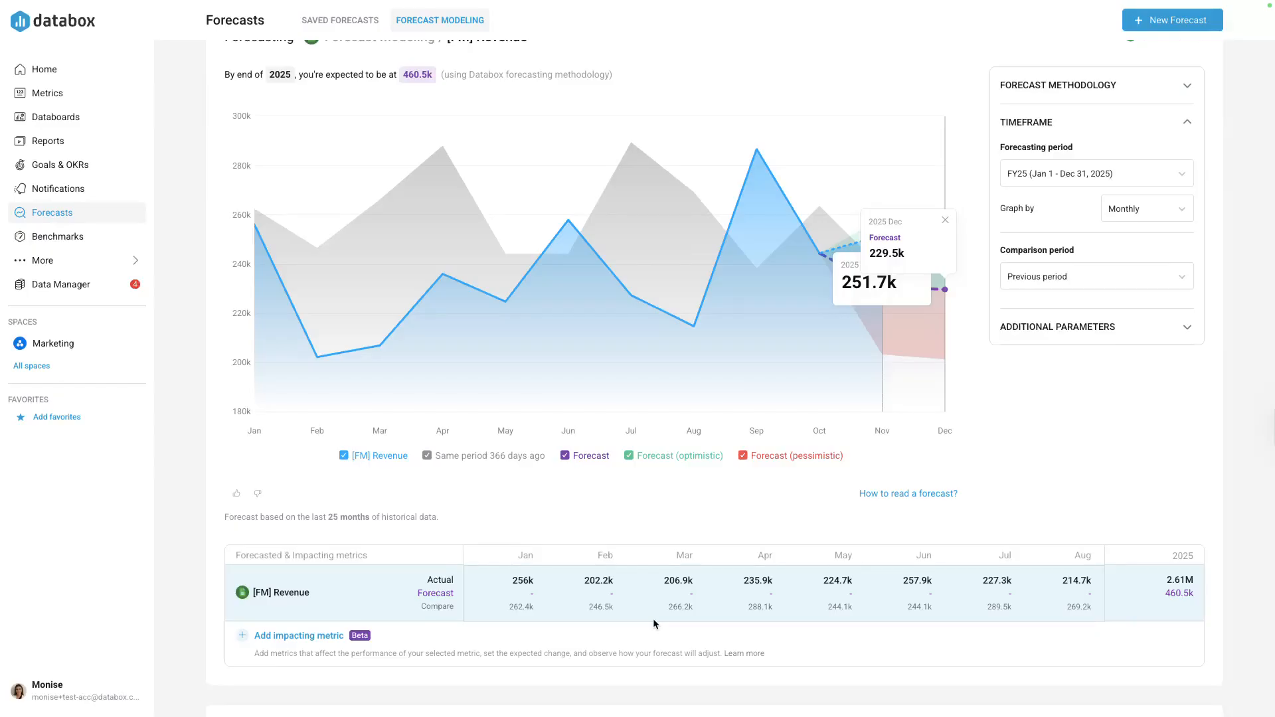
{"action": "left_click", "coordinate": [314, 636]}
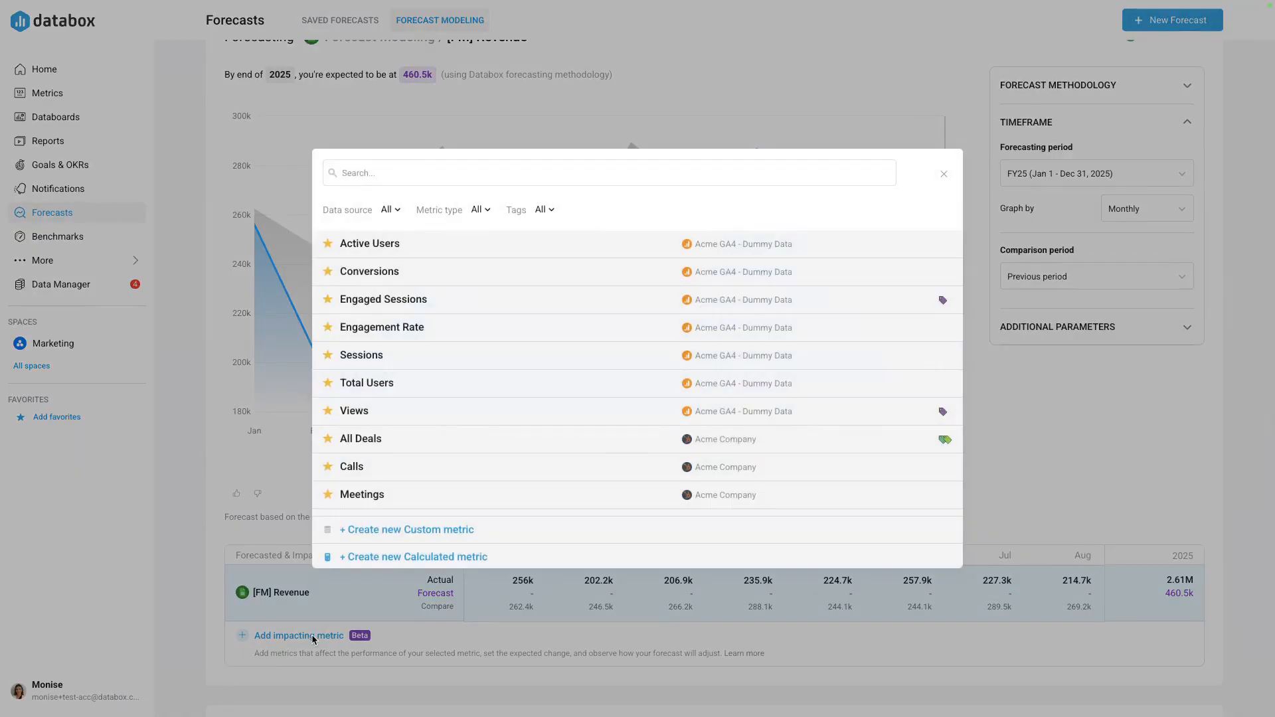
{"action": "left_click", "coordinate": [436, 173]}
{"action": "type", "text": "[Marketi"}
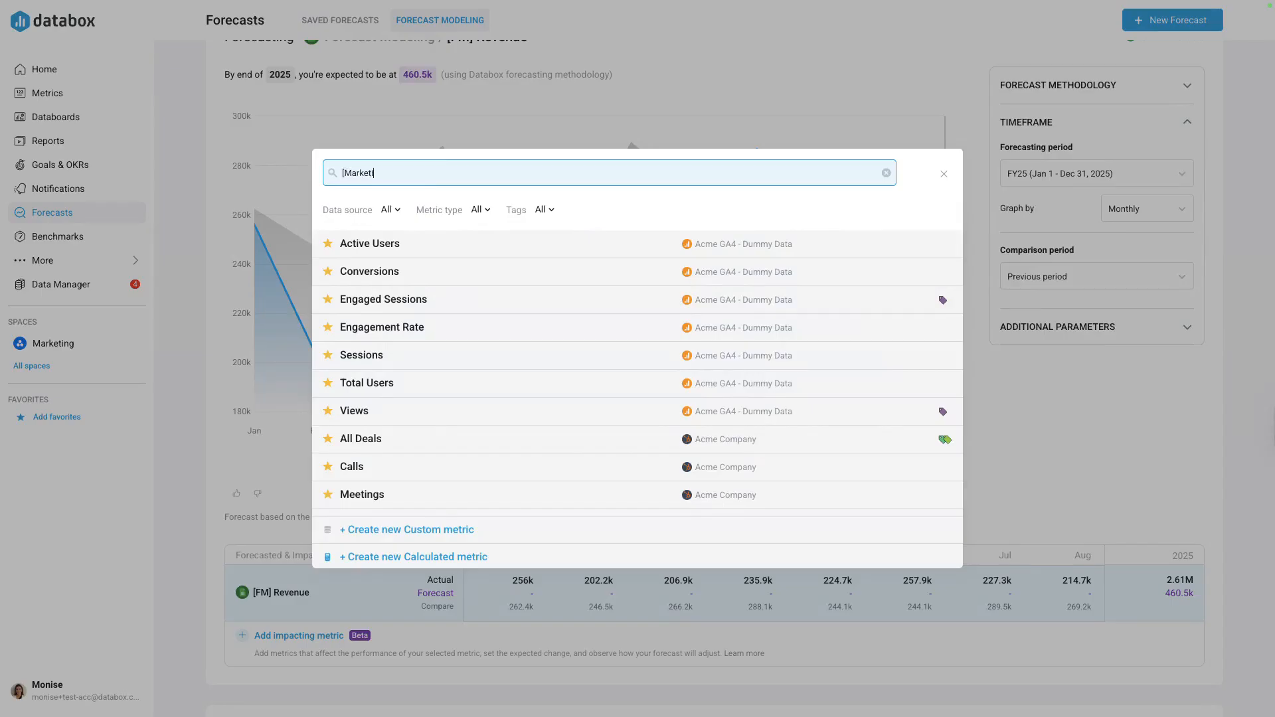
{"action": "key", "text": "BackSpace"}
{"action": "key", "text": "BackSpace"}
{"action": "key", "text": "BackSpace"}
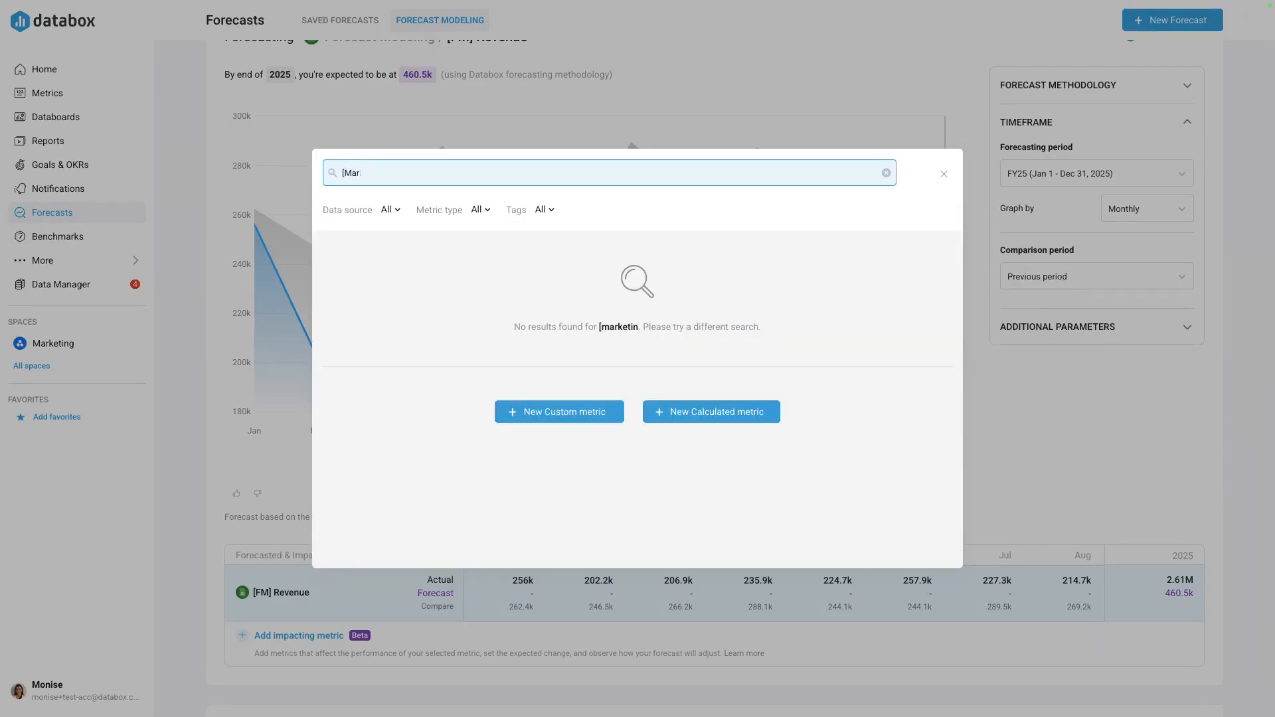
{"action": "key", "text": "BackSpace"}
{"action": "type", "text": "FM"}
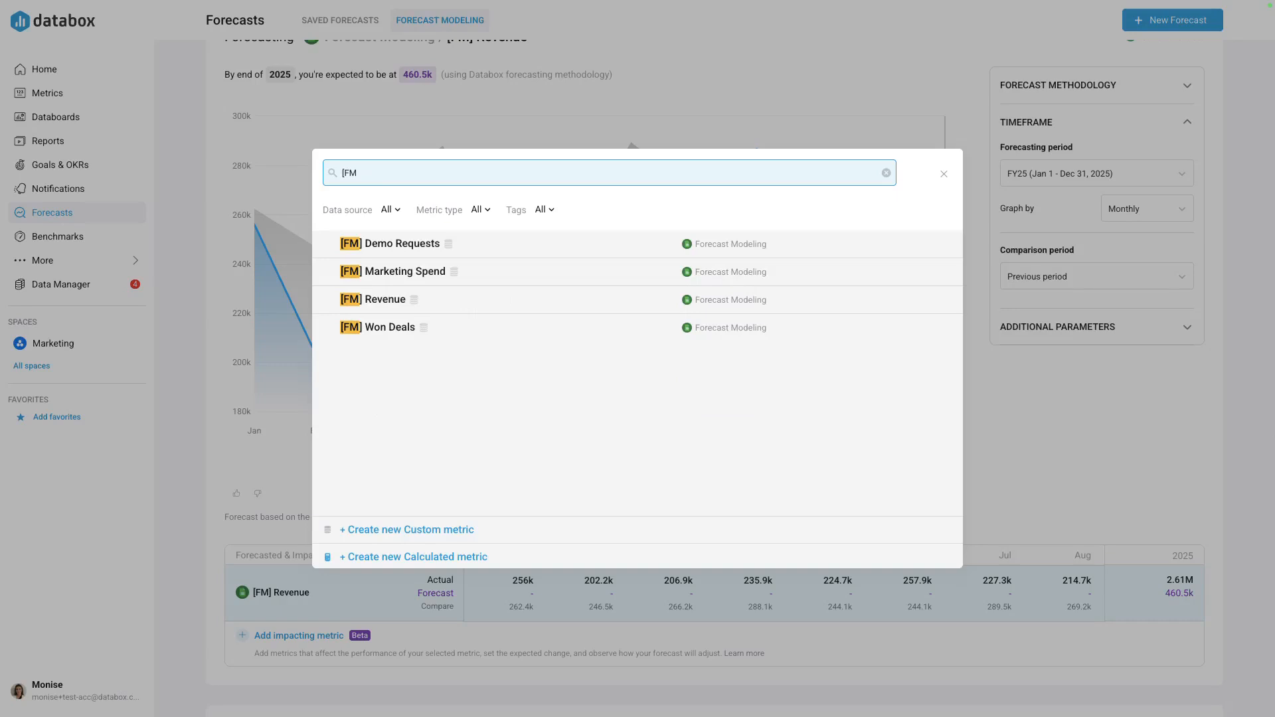
{"action": "left_click", "coordinate": [515, 271]}
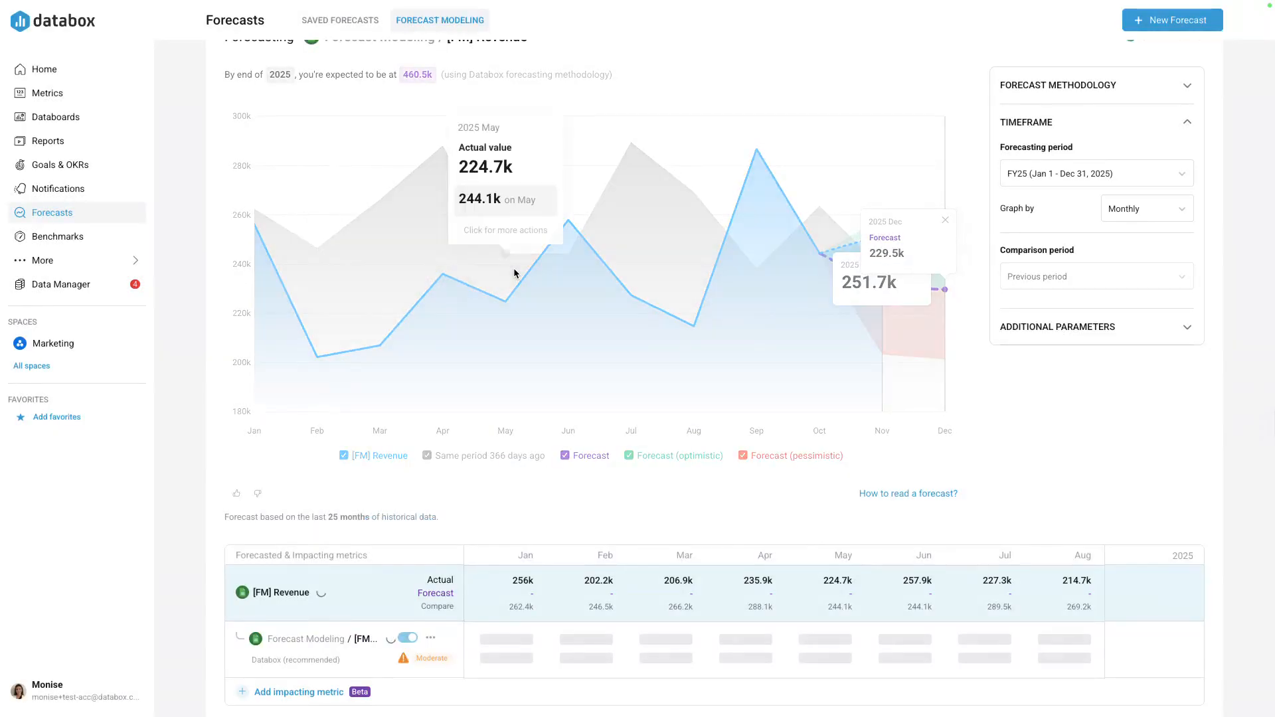
- Add [FM] Demo Requests as another impacting metric of the revenue forecast
{"action": "scroll", "coordinate": [331, 634], "scroll_direction": "down", "scroll_amount": 1}
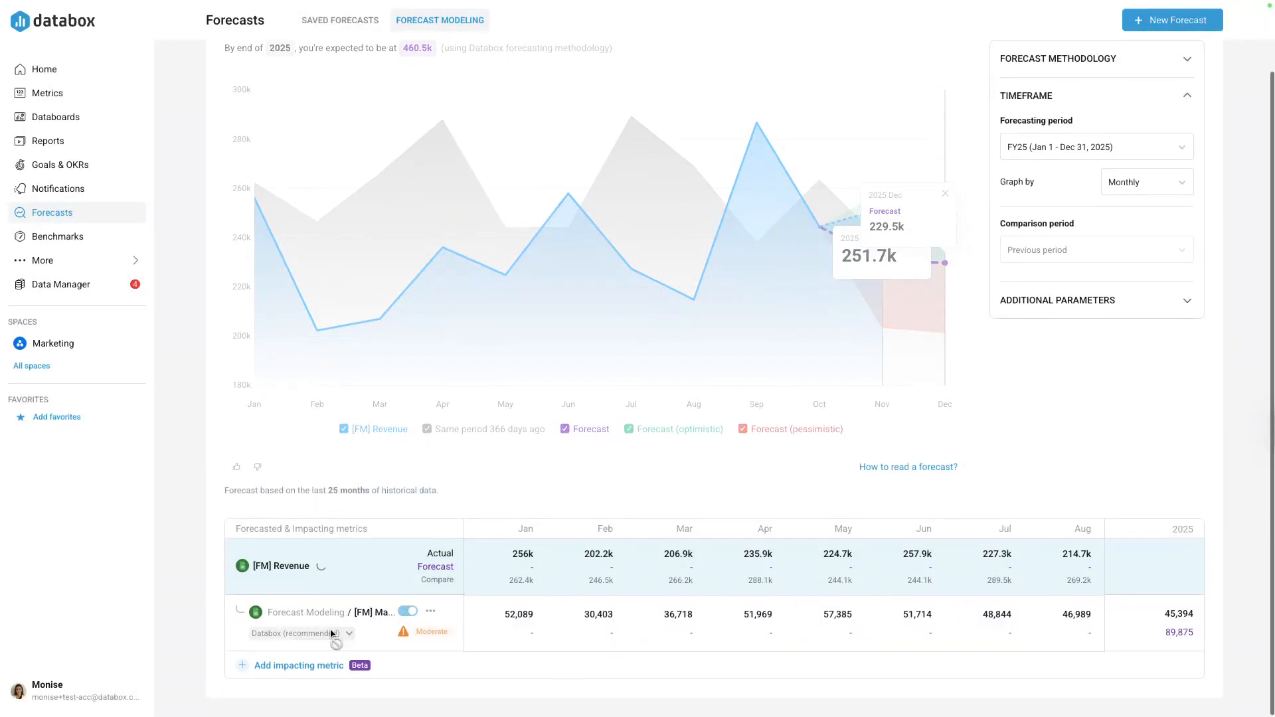
{"action": "left_click", "coordinate": [310, 672]}
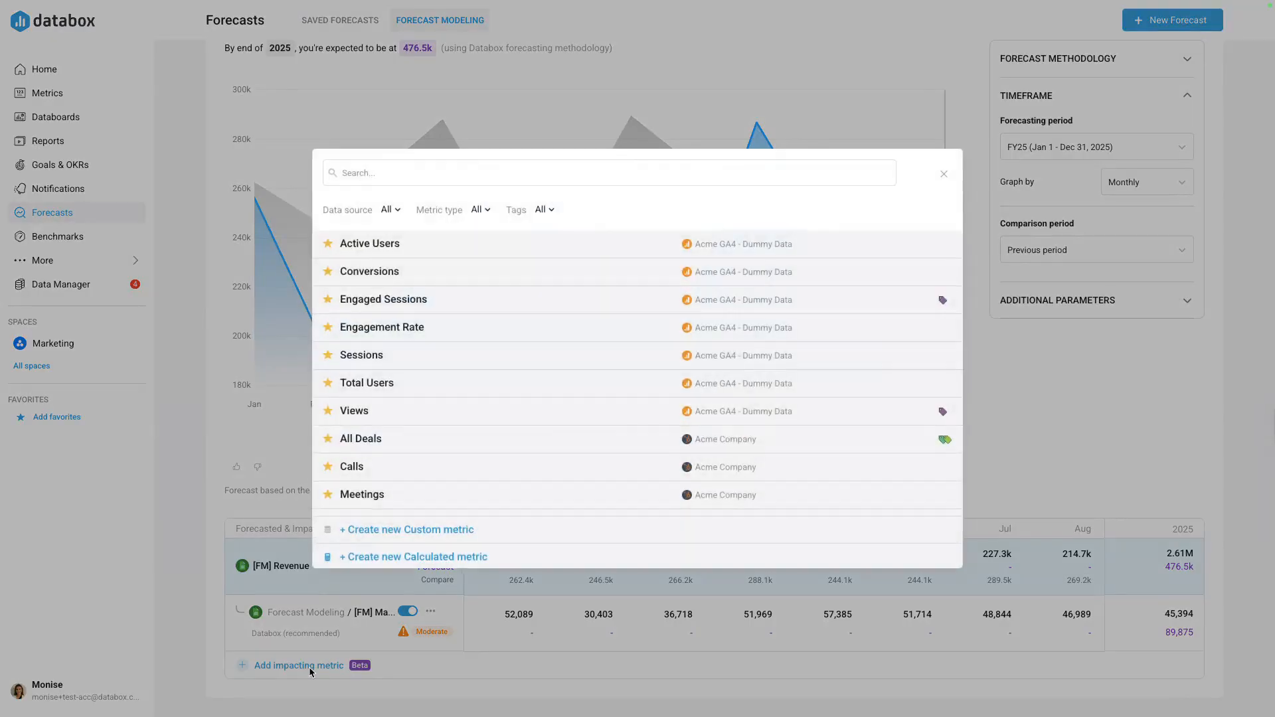
{"action": "left_click", "coordinate": [359, 174]}
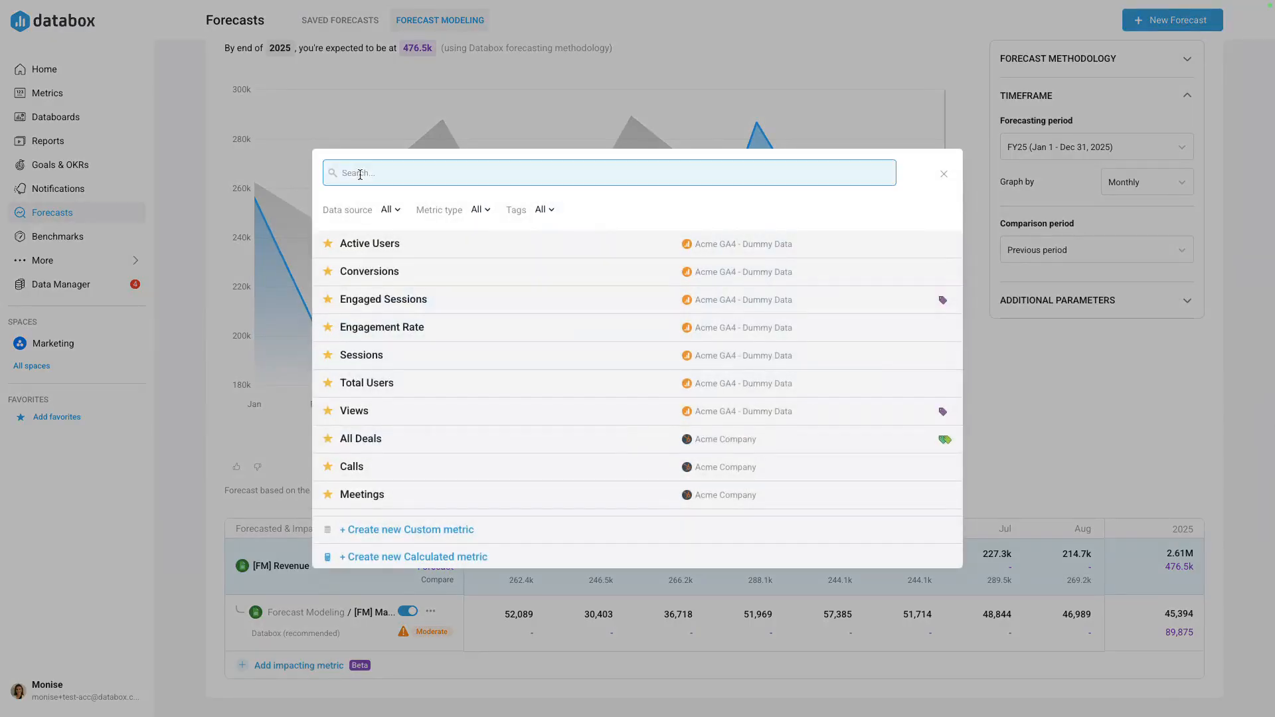
{"action": "type", "text": "{FM"}
{"action": "key", "text": "BackSpace"}
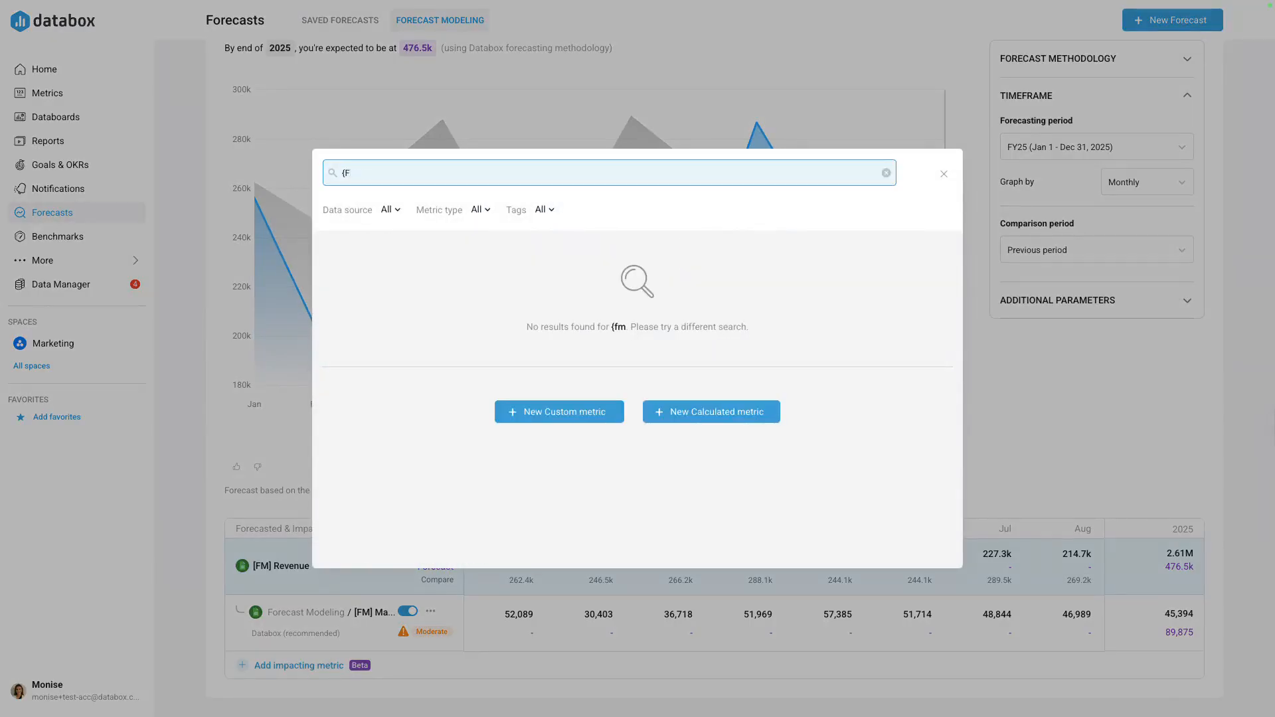
{"action": "key", "text": "BackSpace"}
{"action": "key", "text": "BackSpace"}
{"action": "type", "text": "[FM"}
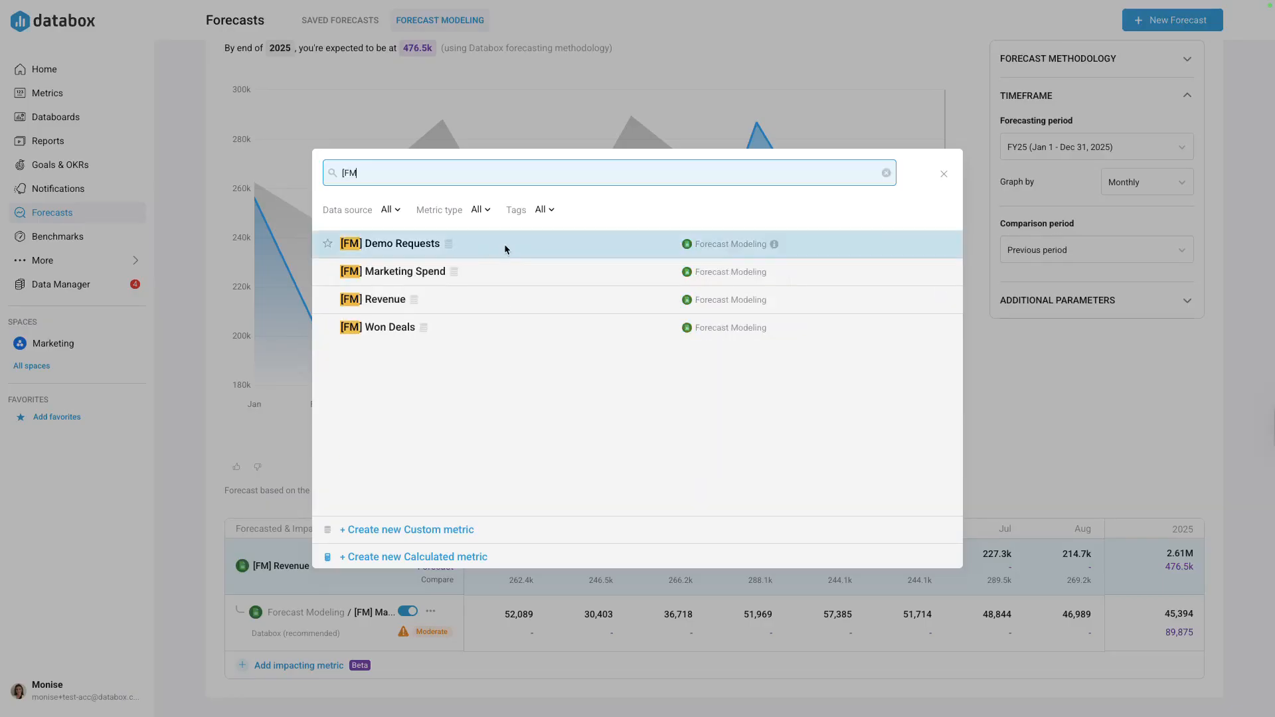
{"action": "left_click", "coordinate": [504, 244]}
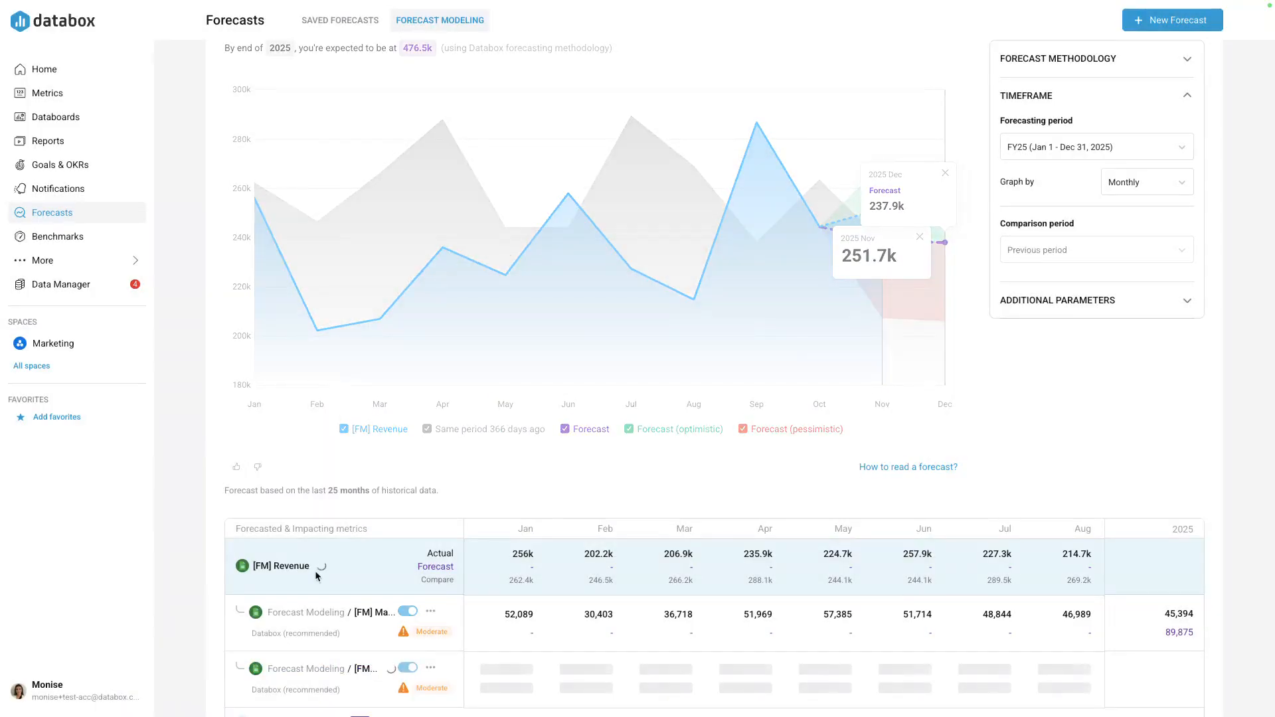
- Add [FM] Won Deals as a third impacting metric of the revenue forecast
{"action": "scroll", "coordinate": [316, 575], "scroll_direction": "down", "scroll_amount": 1}
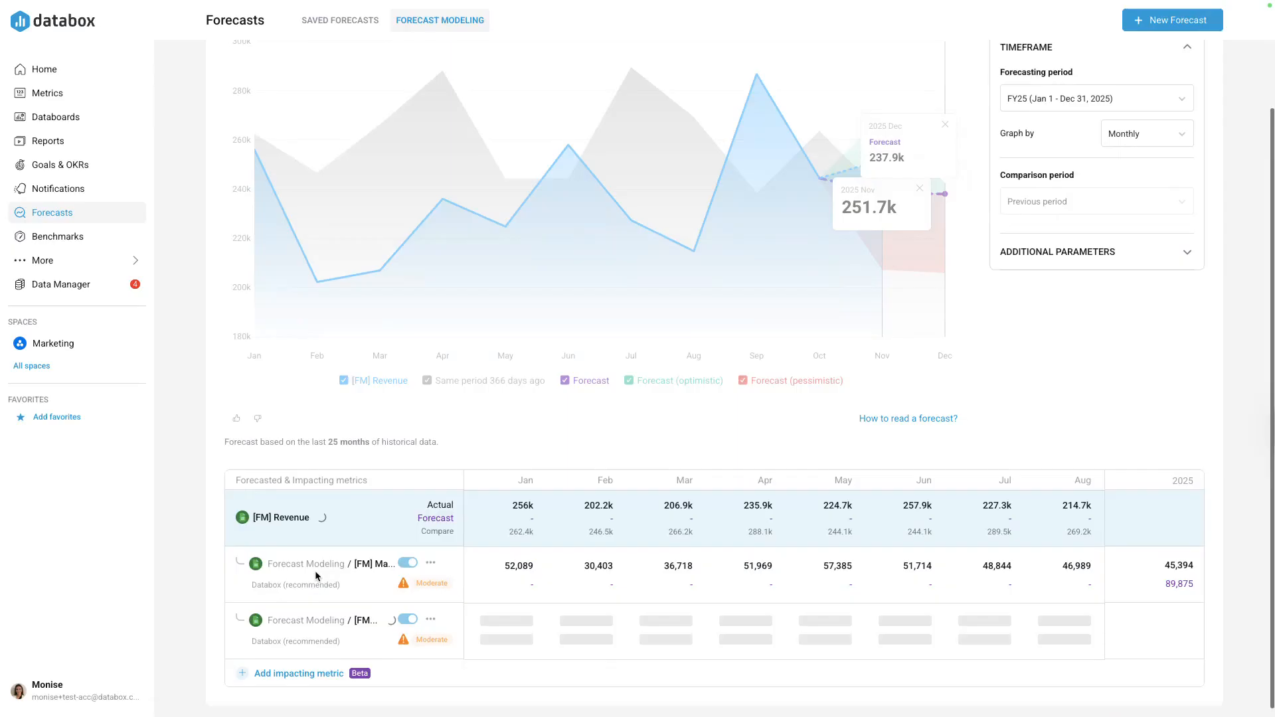
{"action": "left_click", "coordinate": [289, 675]}
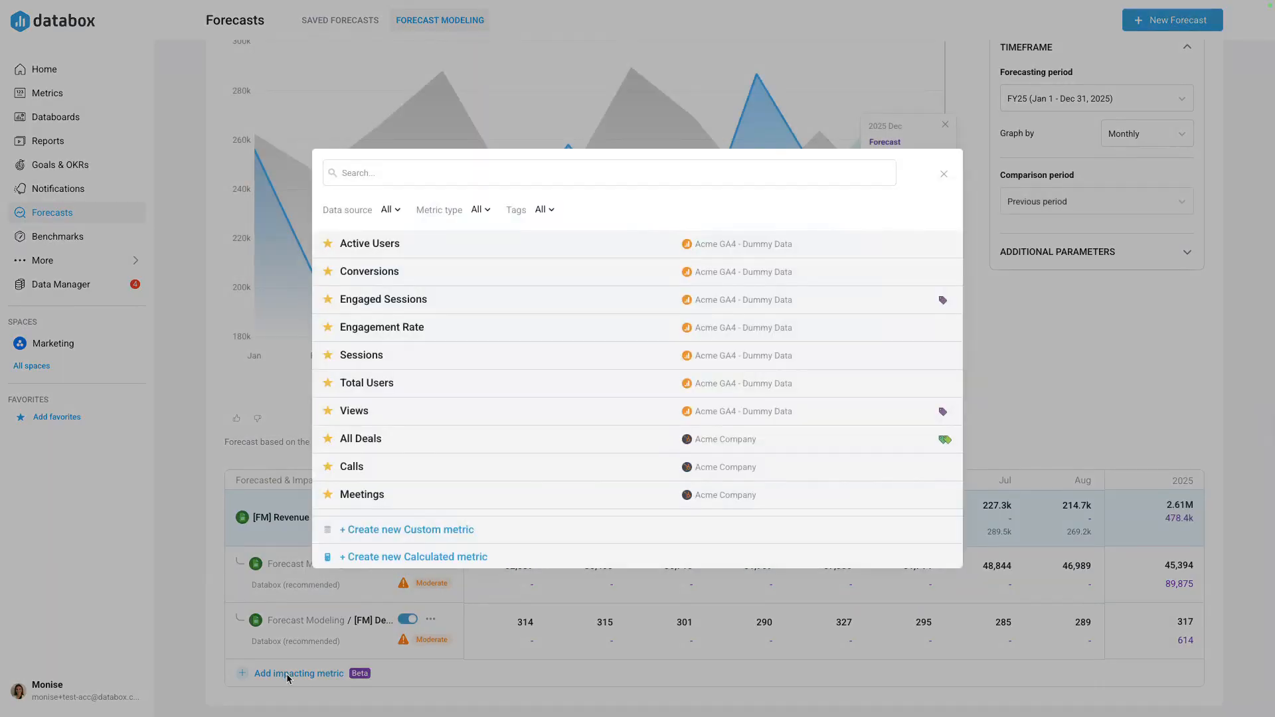
{"action": "left_click", "coordinate": [443, 177]}
{"action": "type", "text": "["}
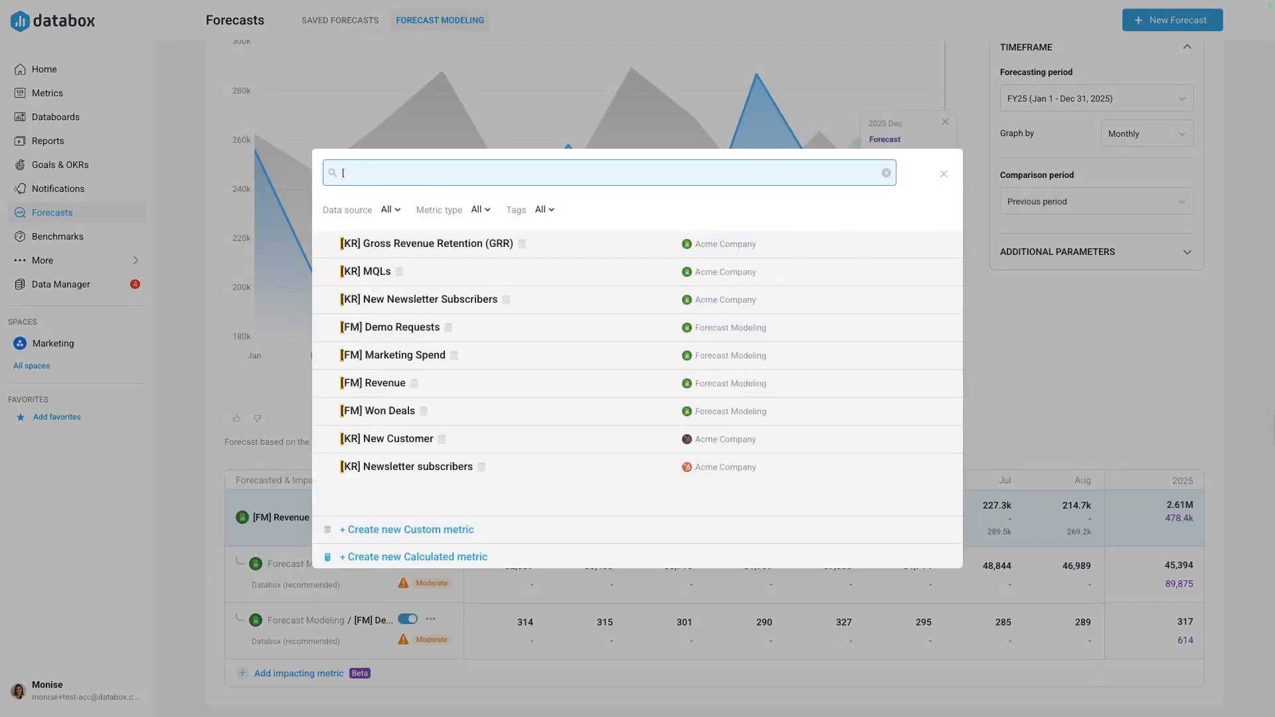
{"action": "type", "text": "FM"}
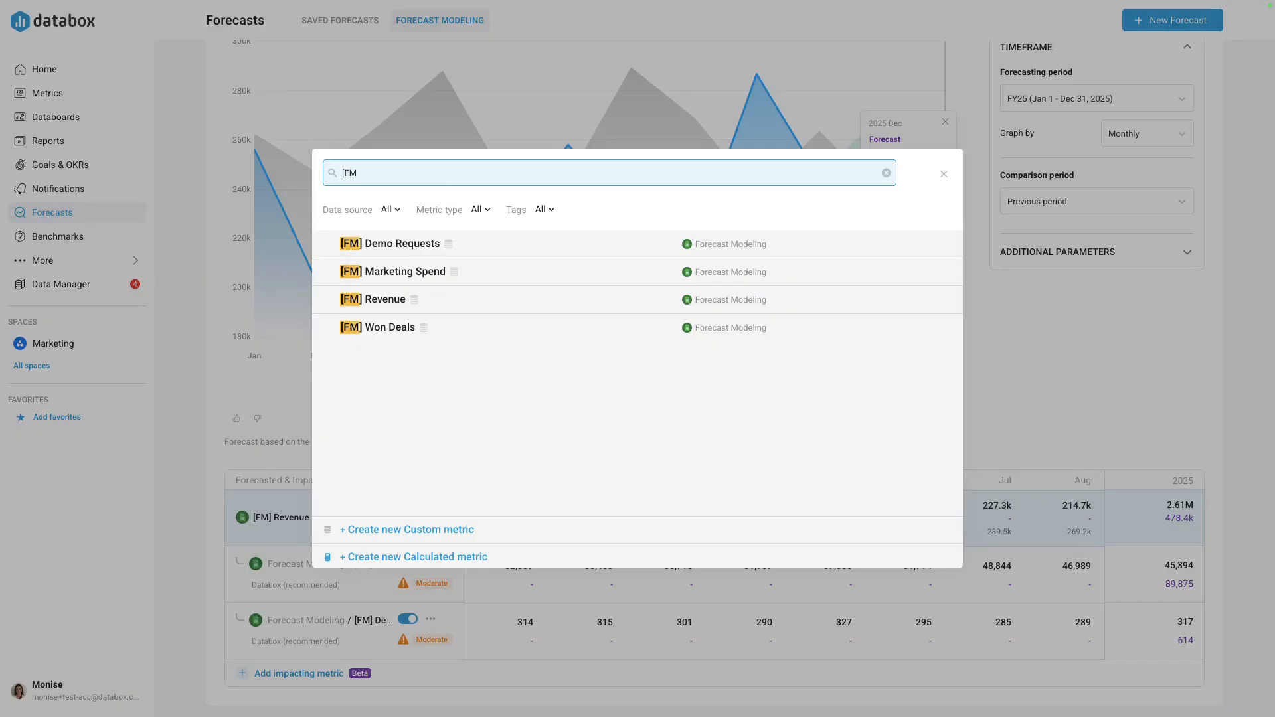
{"action": "left_click", "coordinate": [457, 333]}
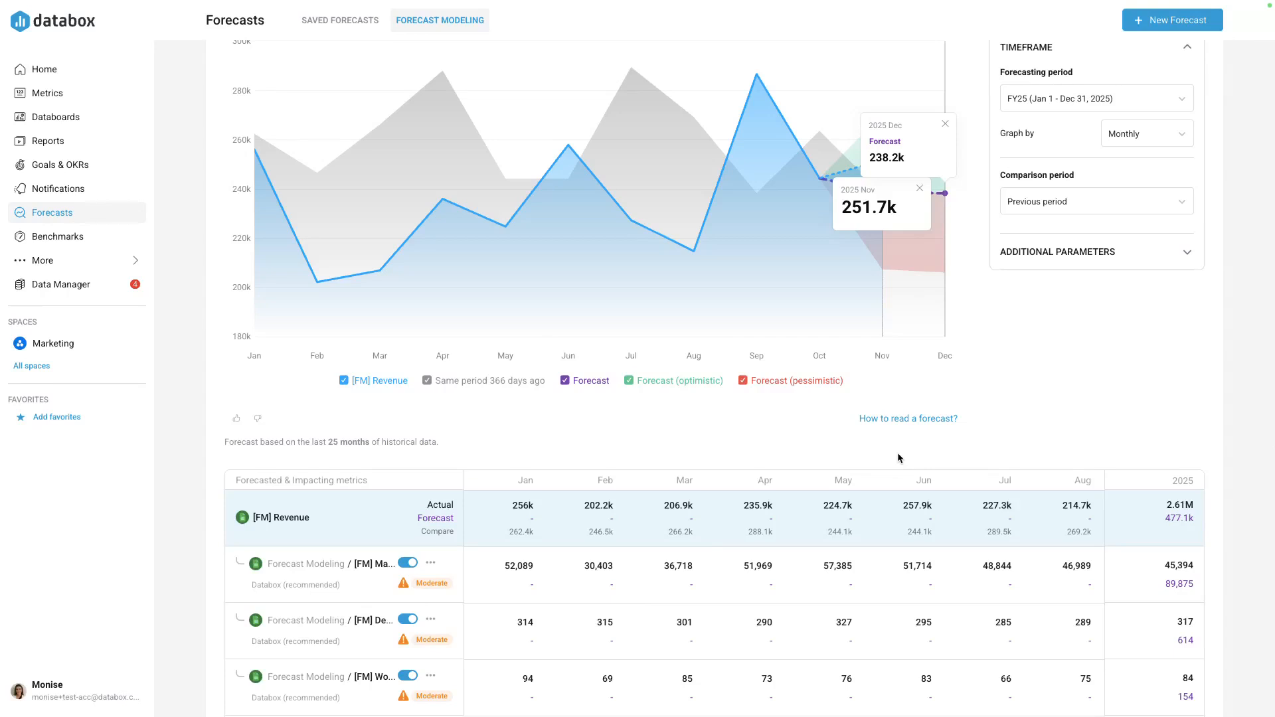
- Manually set the correlation factor of the [FM] Marketing Spend impacting metric to 0.8
{"action": "mouse_move", "coordinate": [433, 587]}
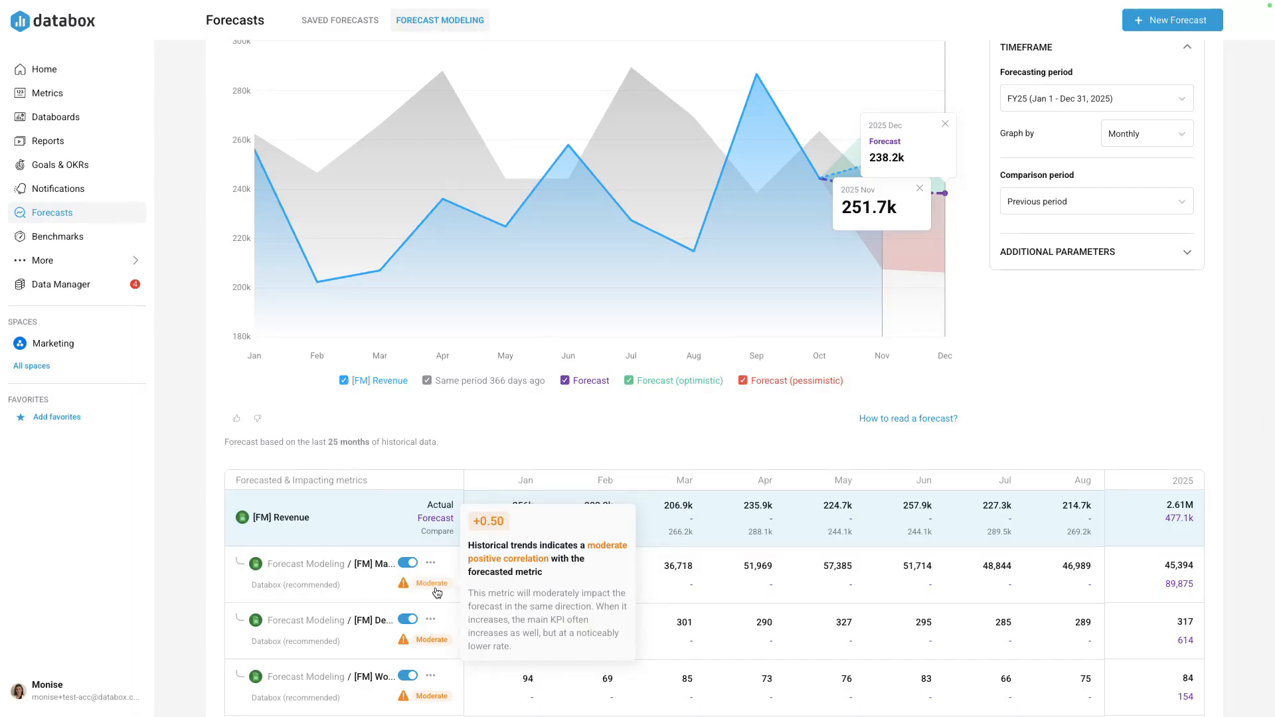
{"action": "left_click", "coordinate": [437, 590]}
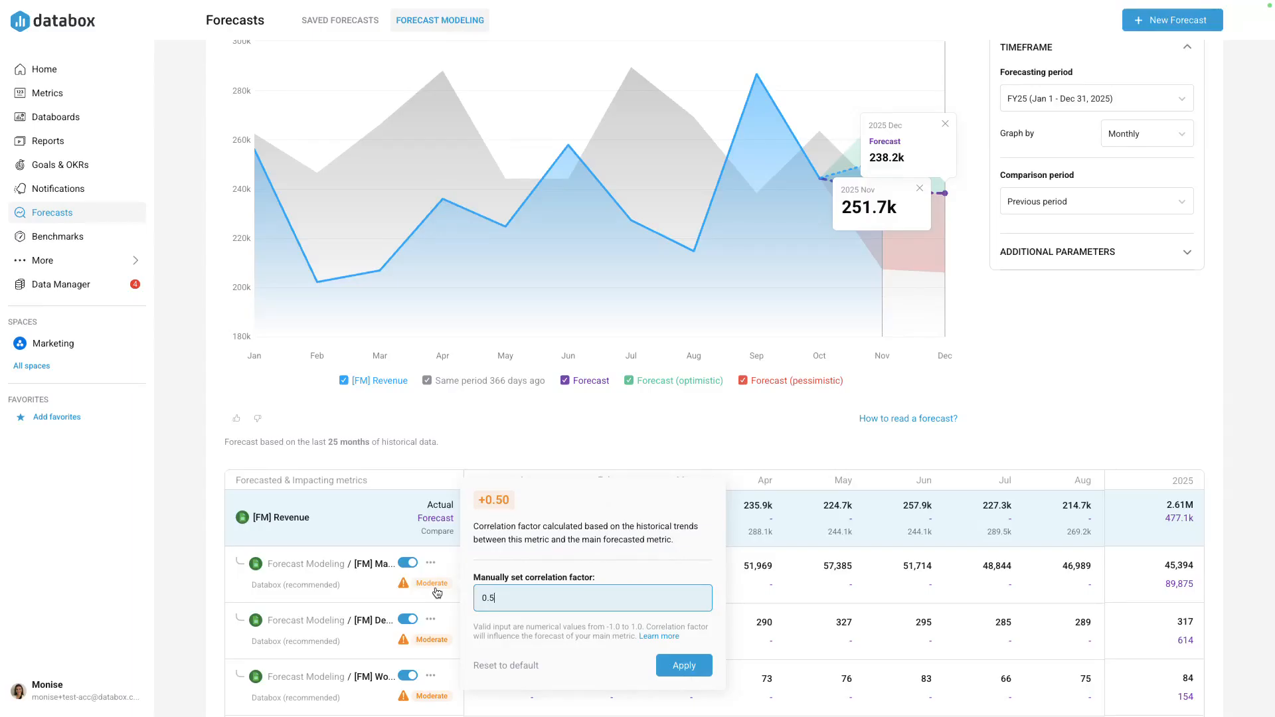
{"action": "key", "text": "BackSpace"}
{"action": "type", "text": "8"}
{"action": "key", "text": "Return"}
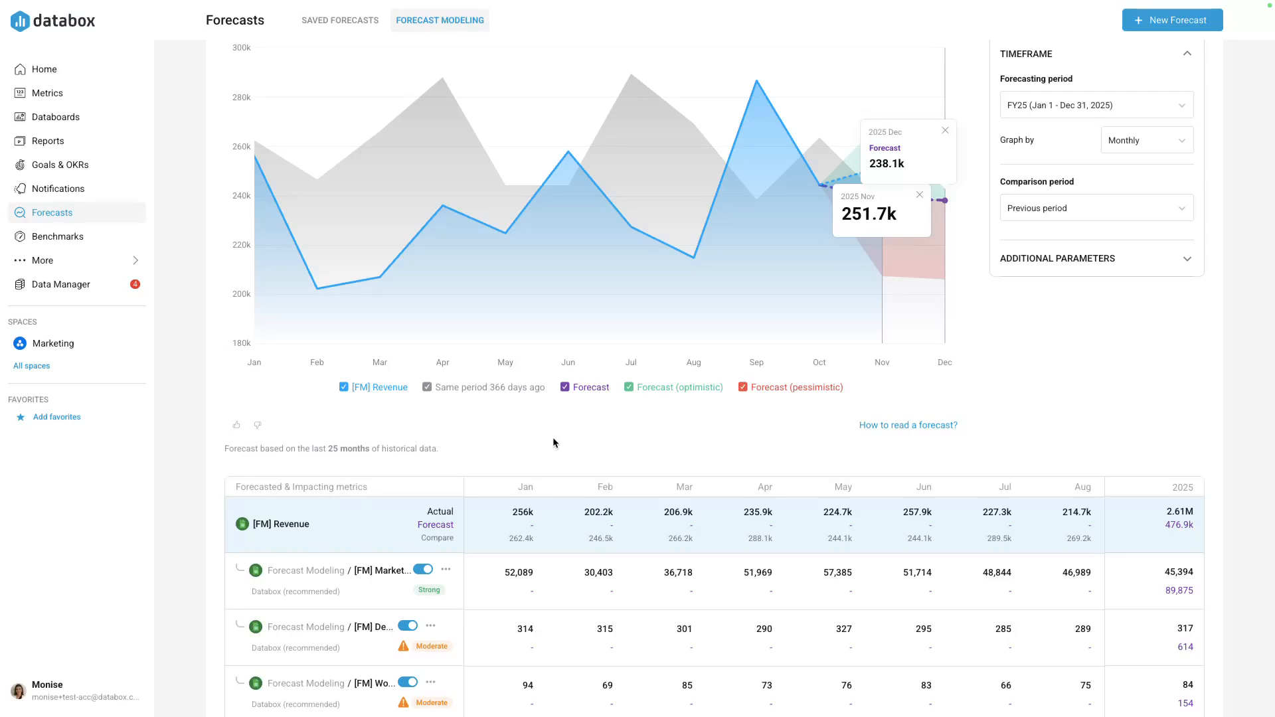
- Change the [FM] Marketing Spend projection to a linear change with a monthly fixed value of 30000
{"action": "left_click", "coordinate": [300, 592]}
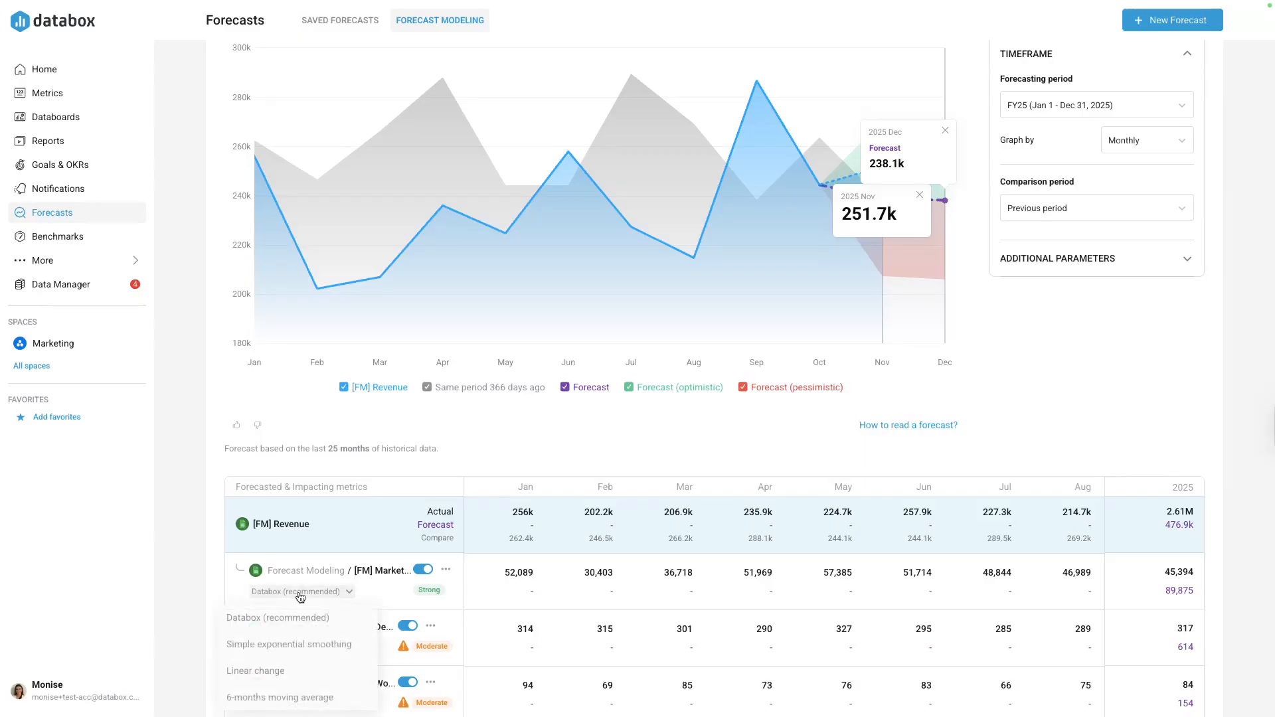
{"action": "left_click", "coordinate": [292, 672]}
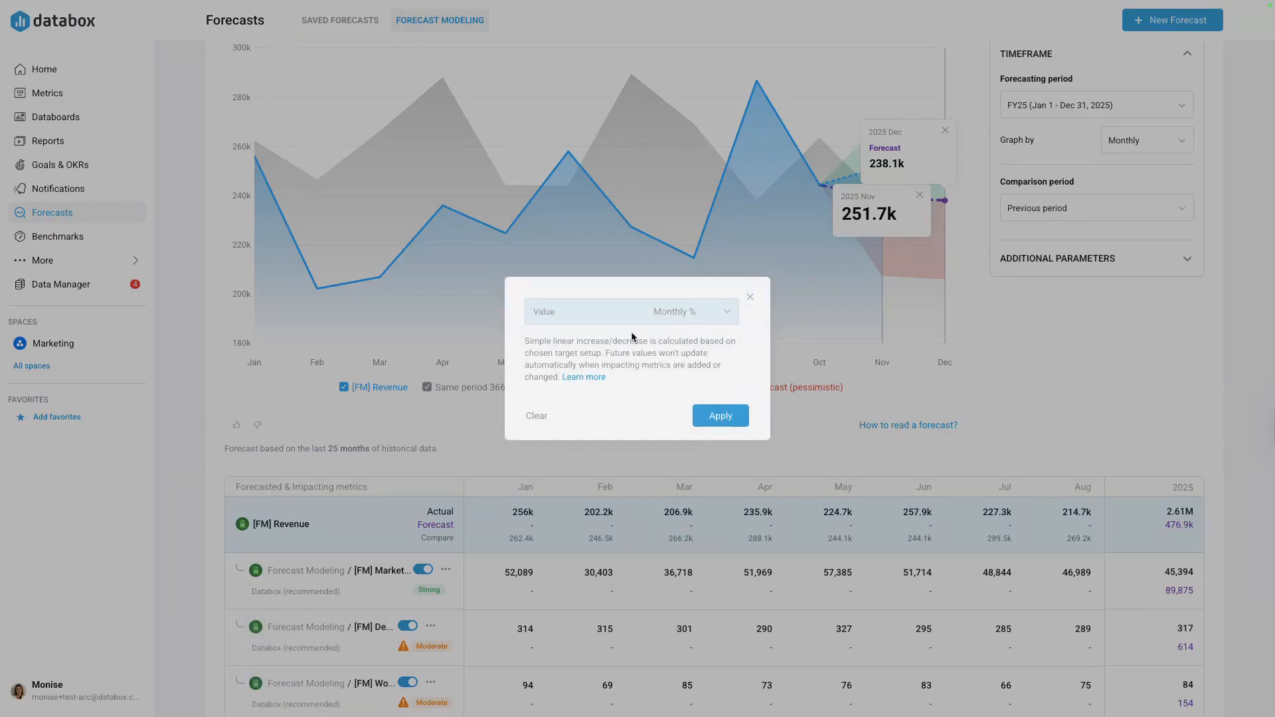
{"action": "left_click", "coordinate": [702, 316]}
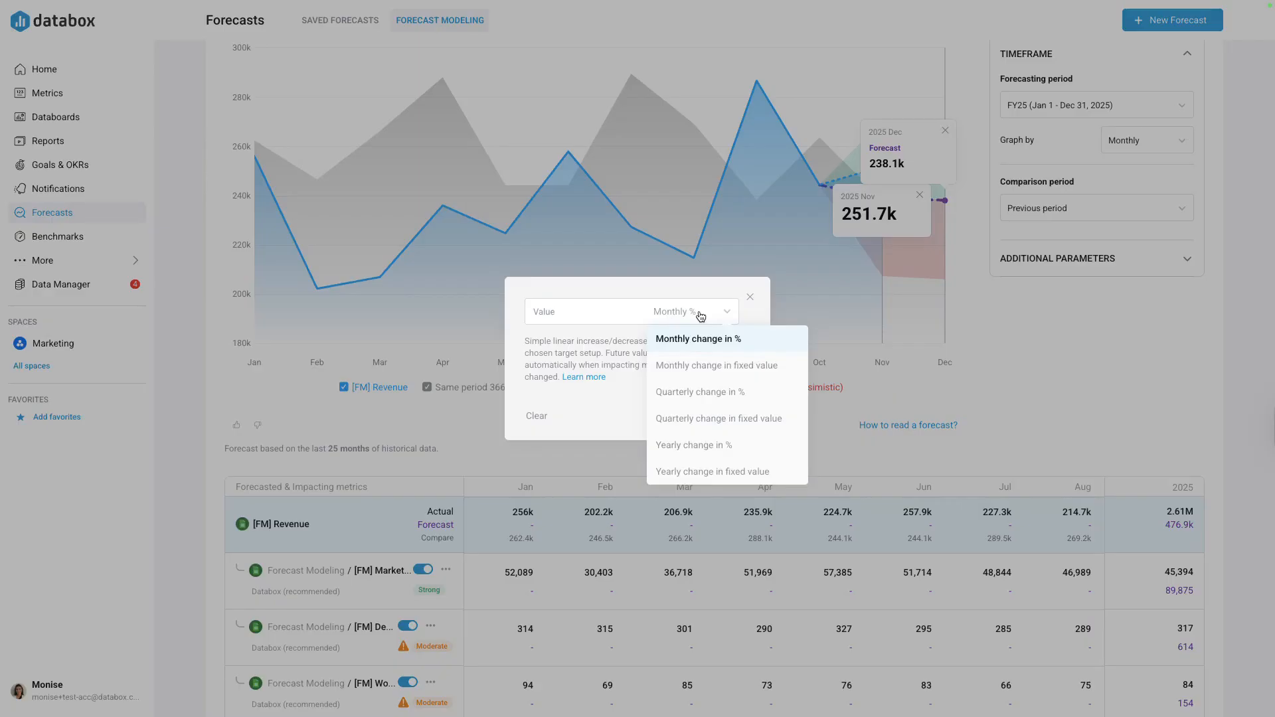
{"action": "left_click", "coordinate": [717, 365]}
{"action": "type", "text": "3"}
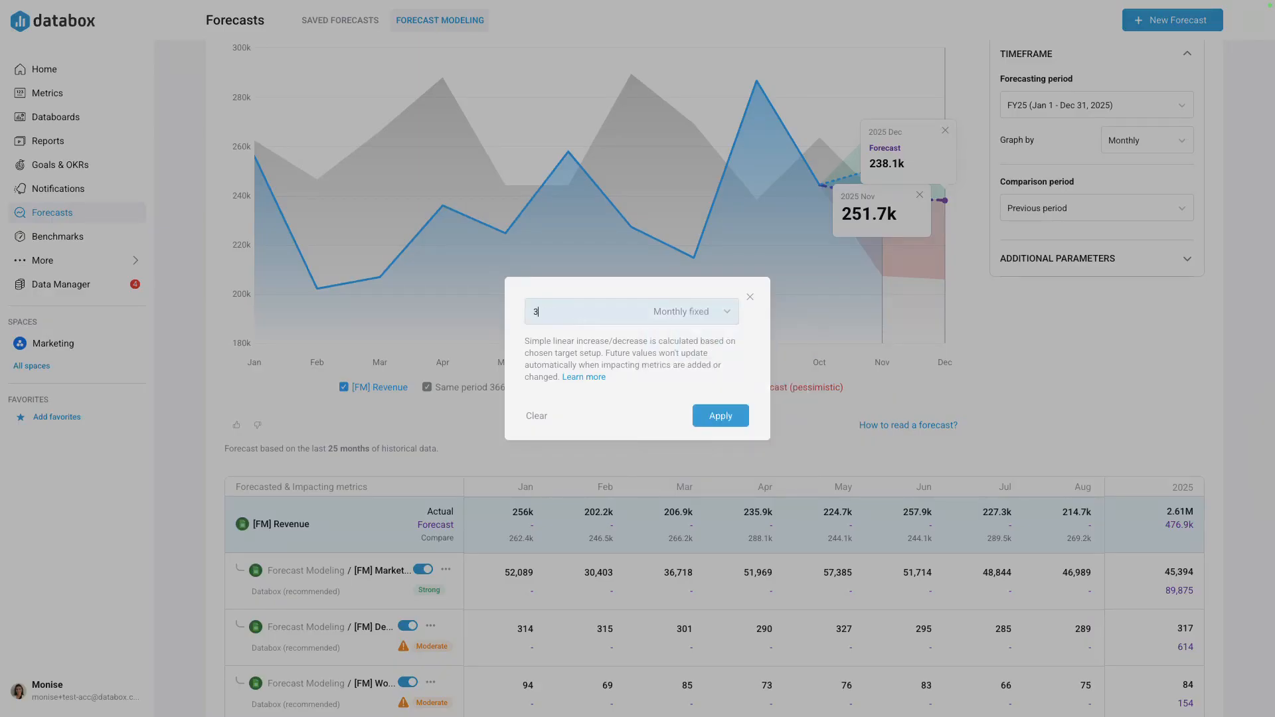
{"action": "type", "text": "0000"}
{"action": "left_click", "coordinate": [724, 415]}
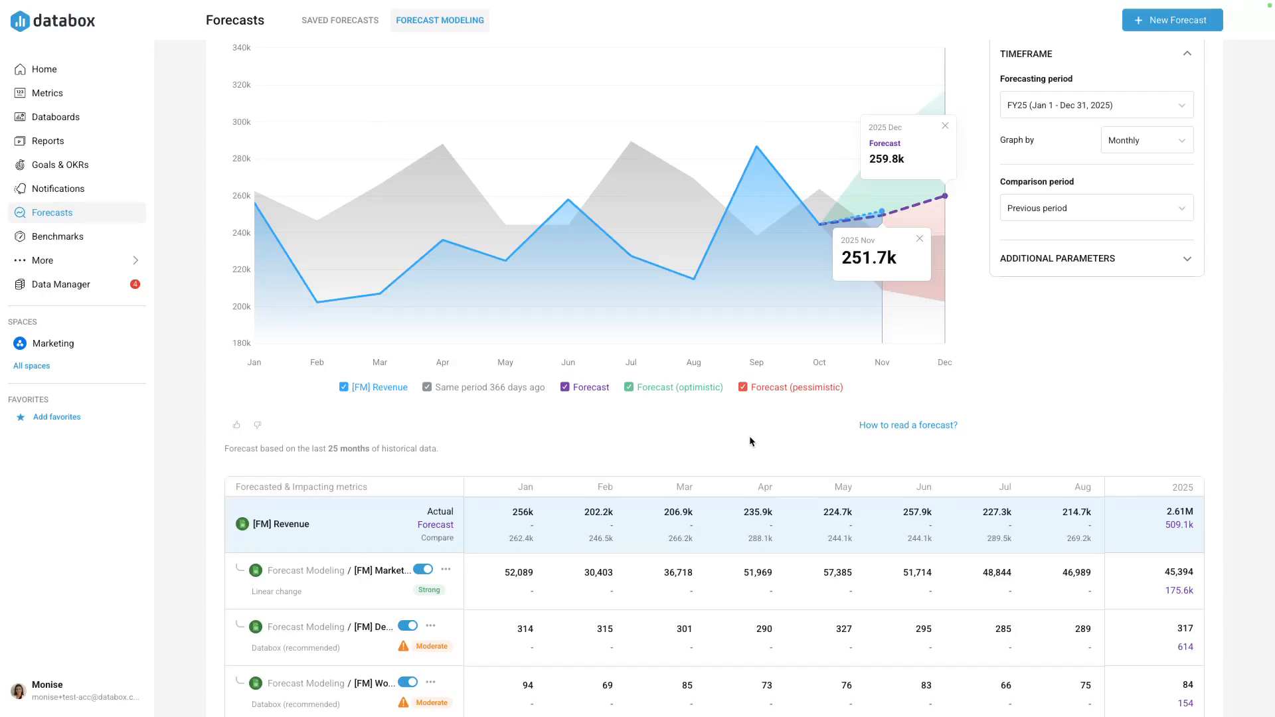
- Save the forecast as "Increase marketing spend by $30,000" and show the saved forecasts
{"action": "scroll", "coordinate": [737, 438], "scroll_direction": "down", "scroll_amount": 1}
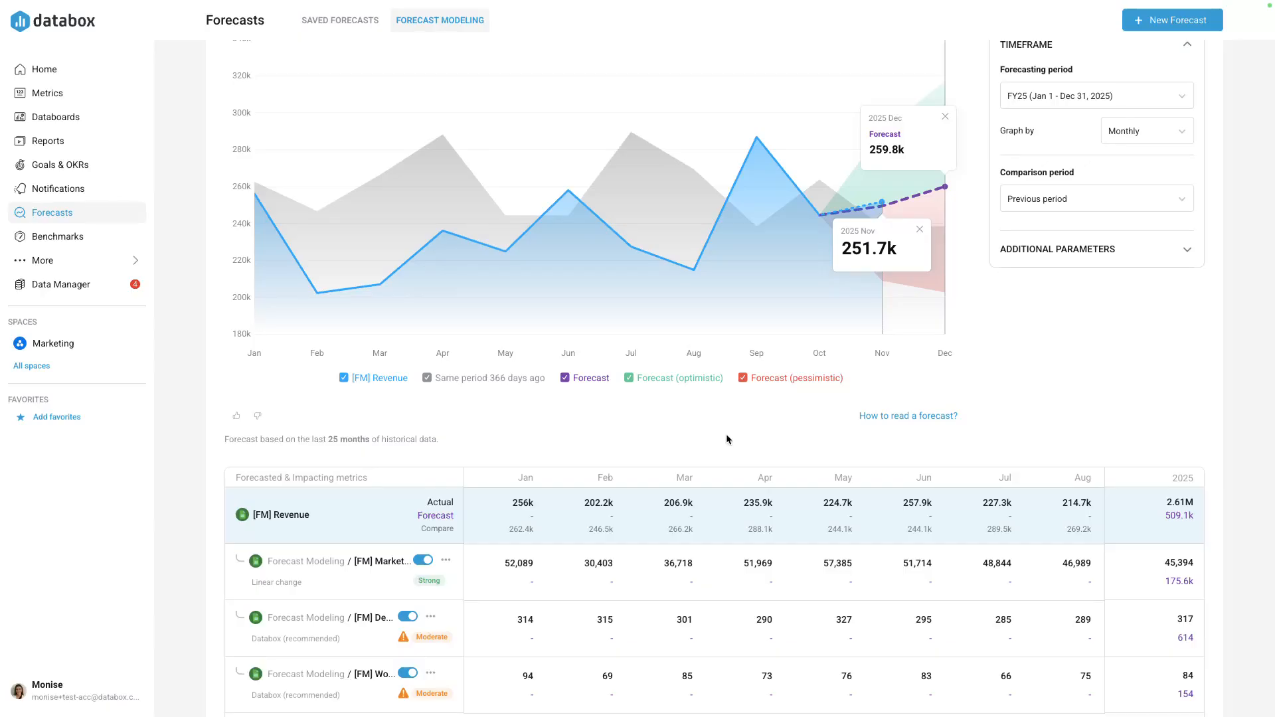
{"action": "mouse_move", "coordinate": [944, 189]}
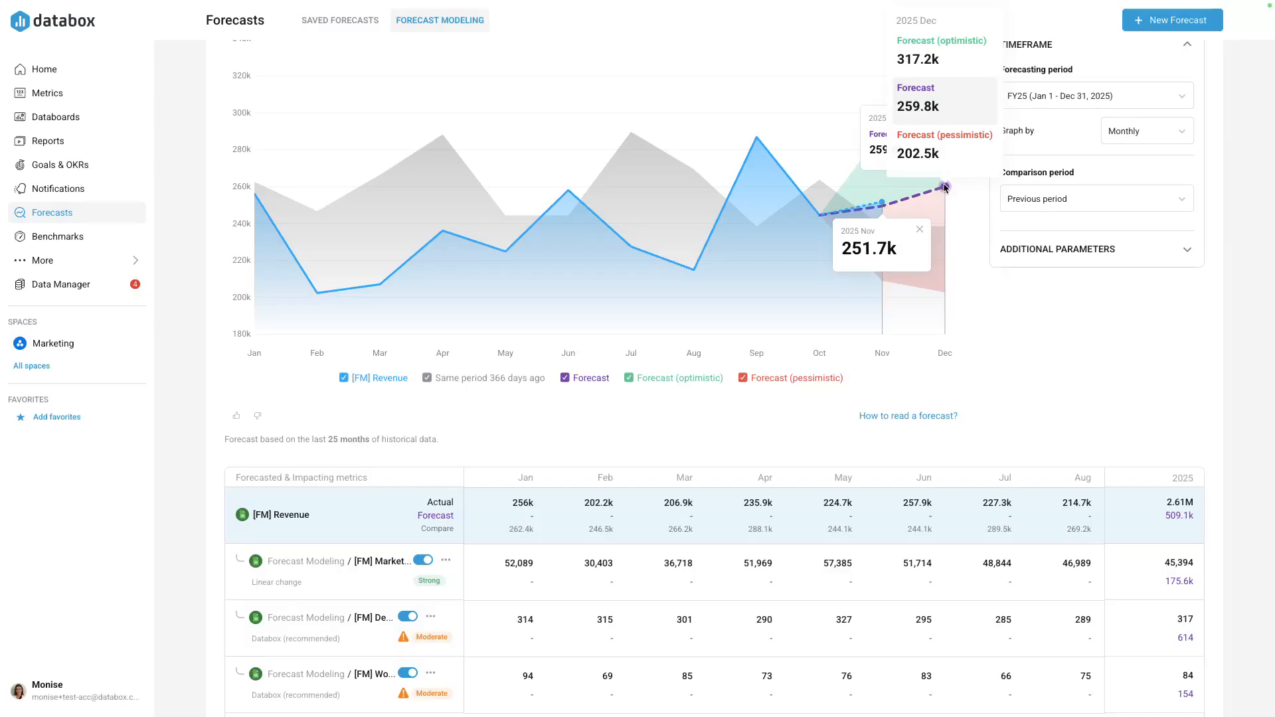
{"action": "scroll", "coordinate": [960, 196], "scroll_direction": "up", "scroll_amount": 2}
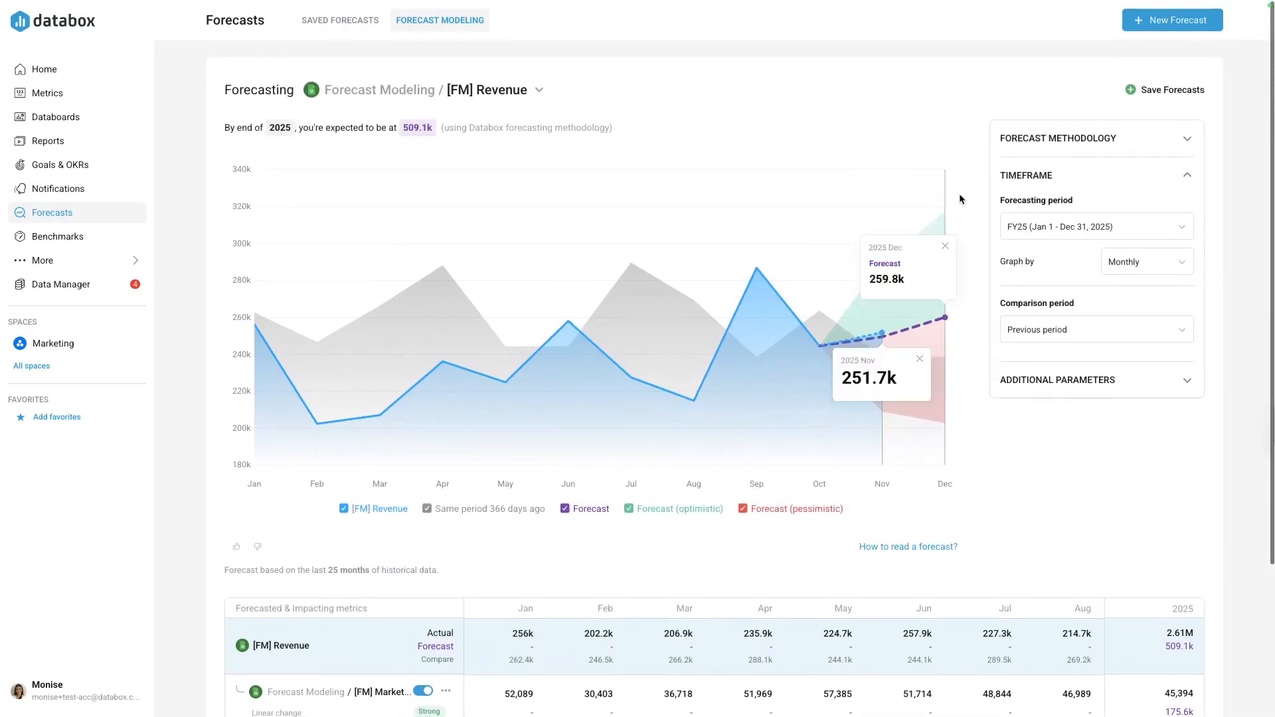
{"action": "left_click", "coordinate": [1153, 89]}
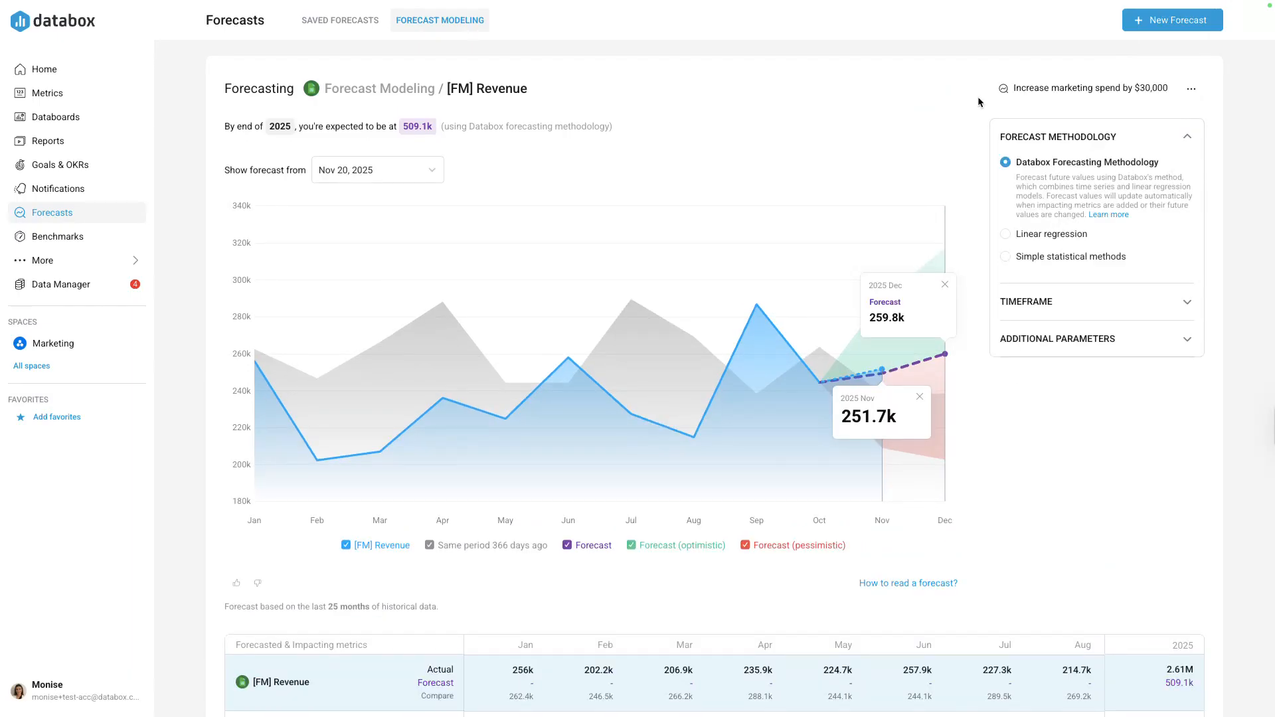
{"action": "left_click", "coordinate": [344, 23]}
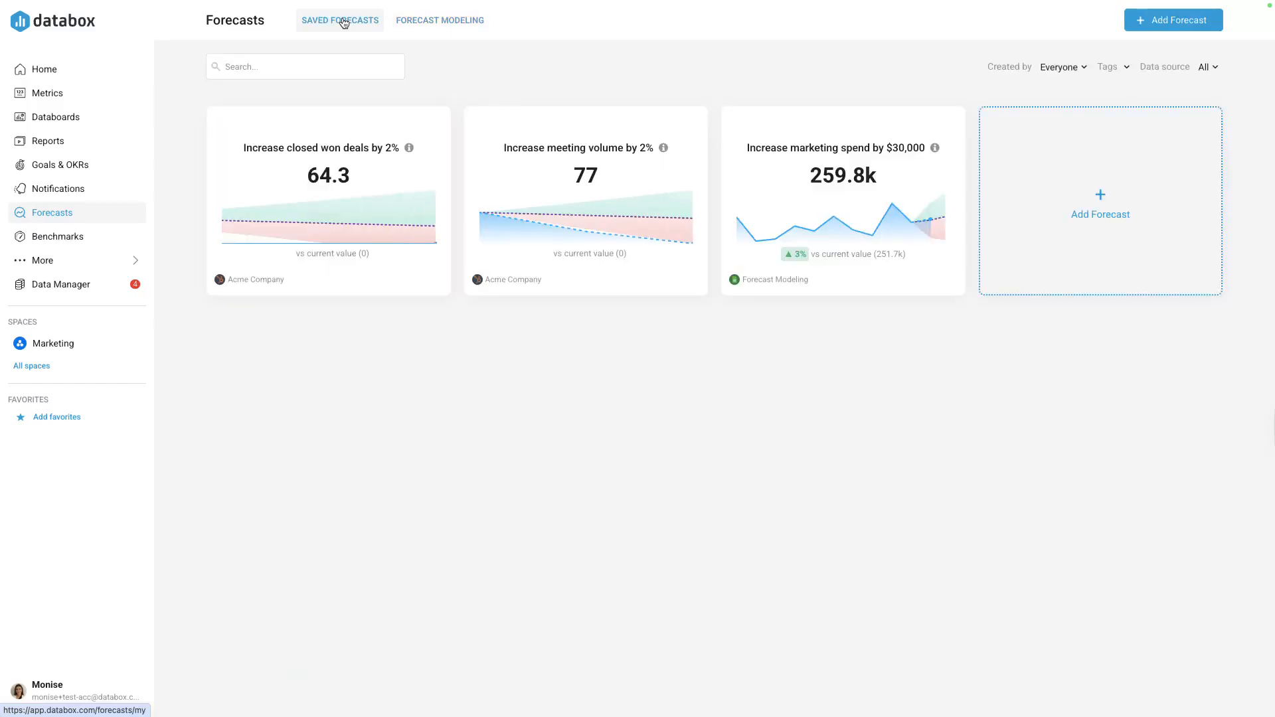